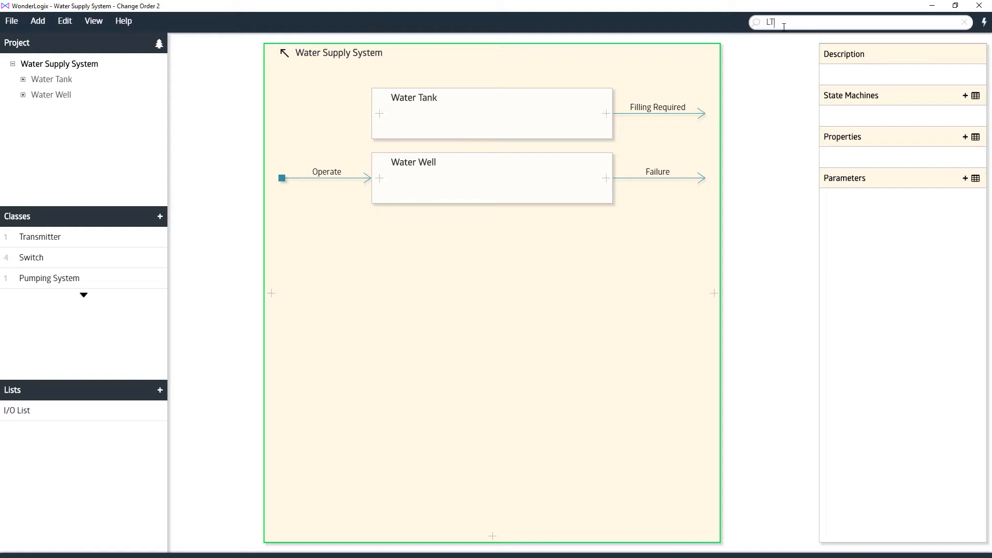
Search the project for tag LT 201 and go to the matching Level Transmitter component
type("01")
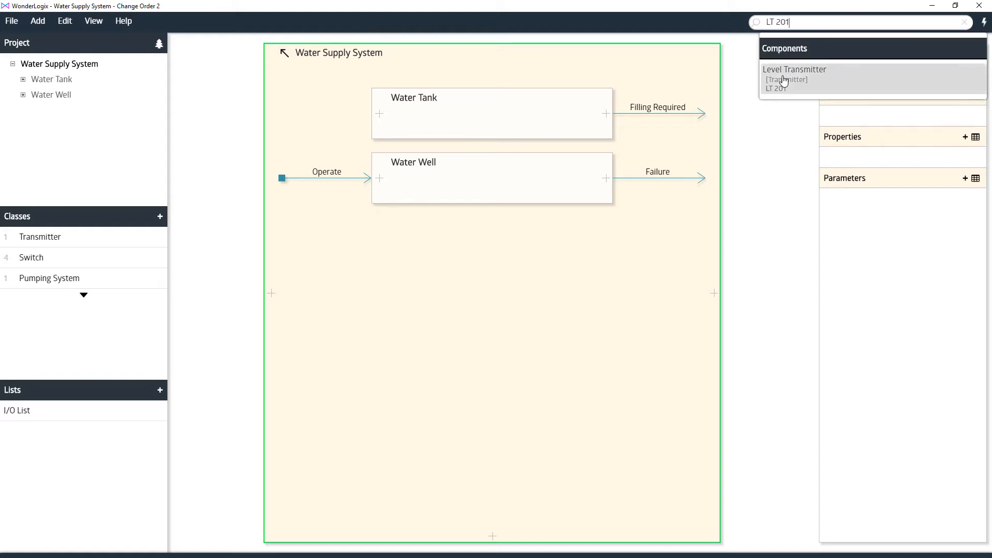
mouse_move(784, 80)
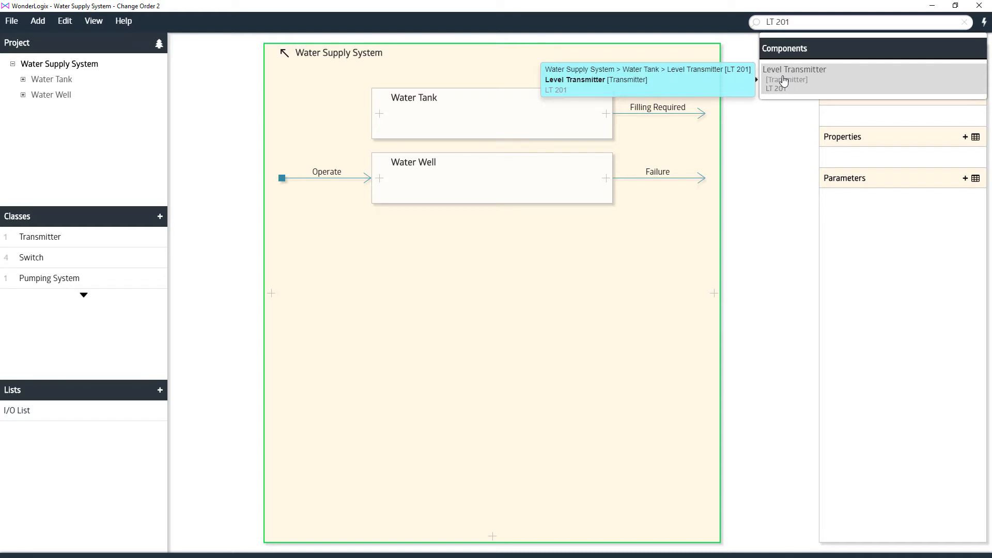
left_click(784, 80)
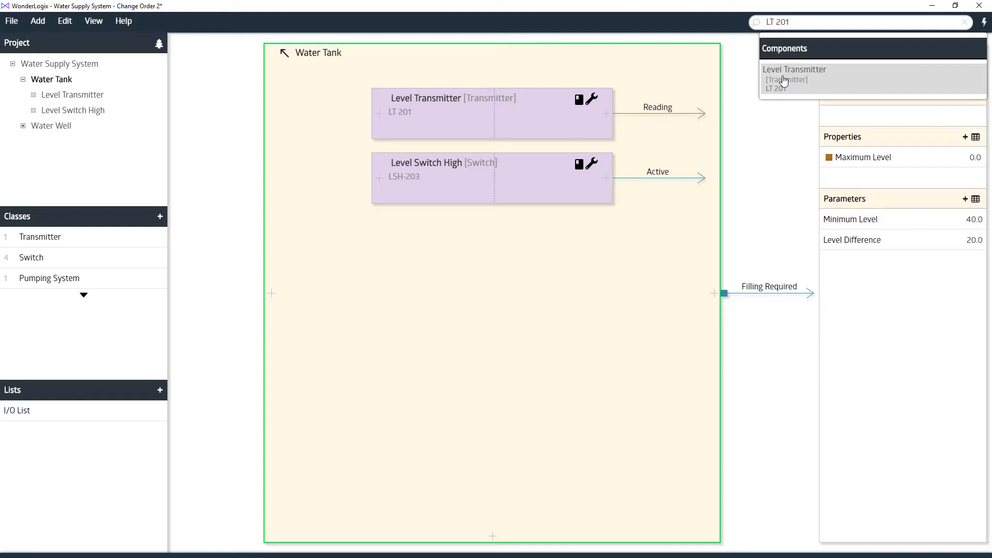
Search the project for "Switch" and go to the Level Switch High component tagged LSH 101
left_click(785, 23)
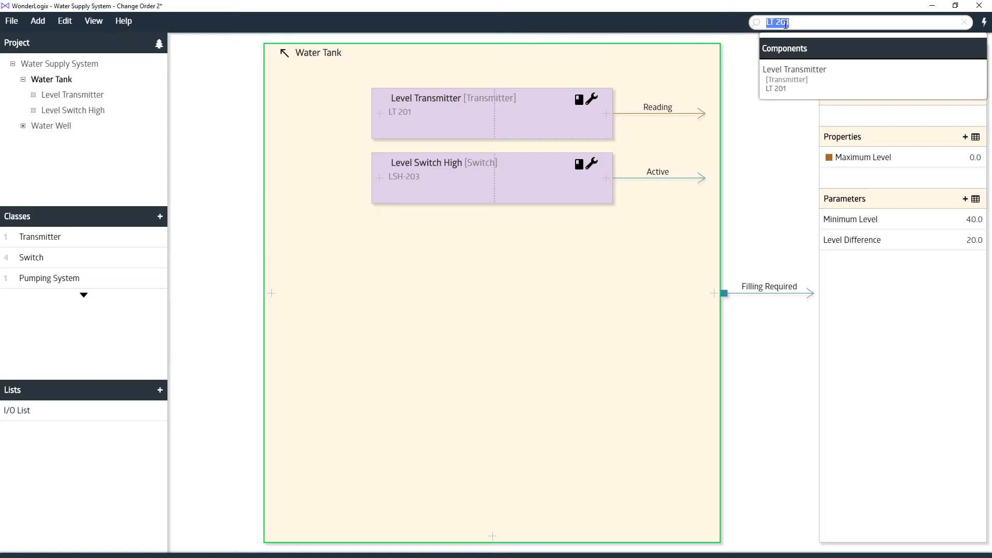
type("Switch")
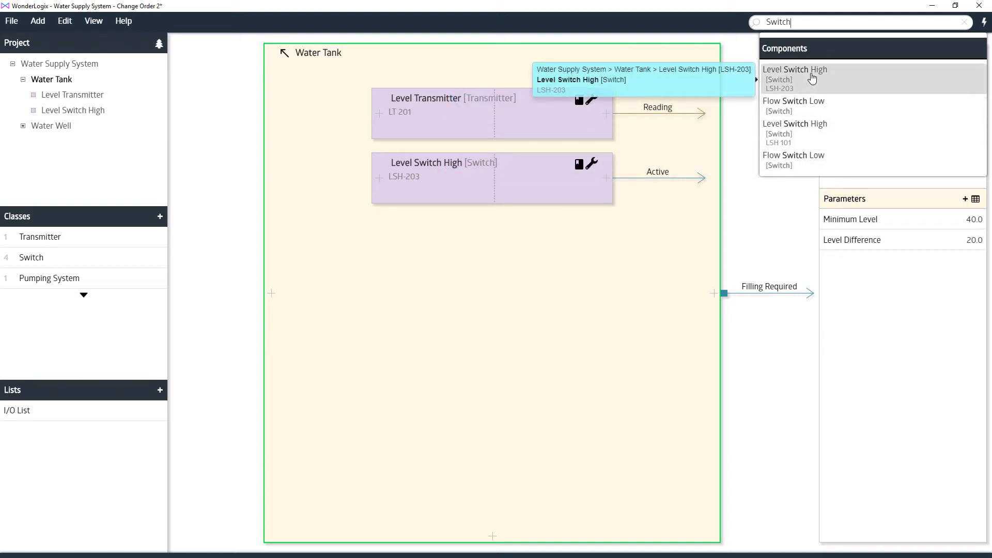
left_click(810, 131)
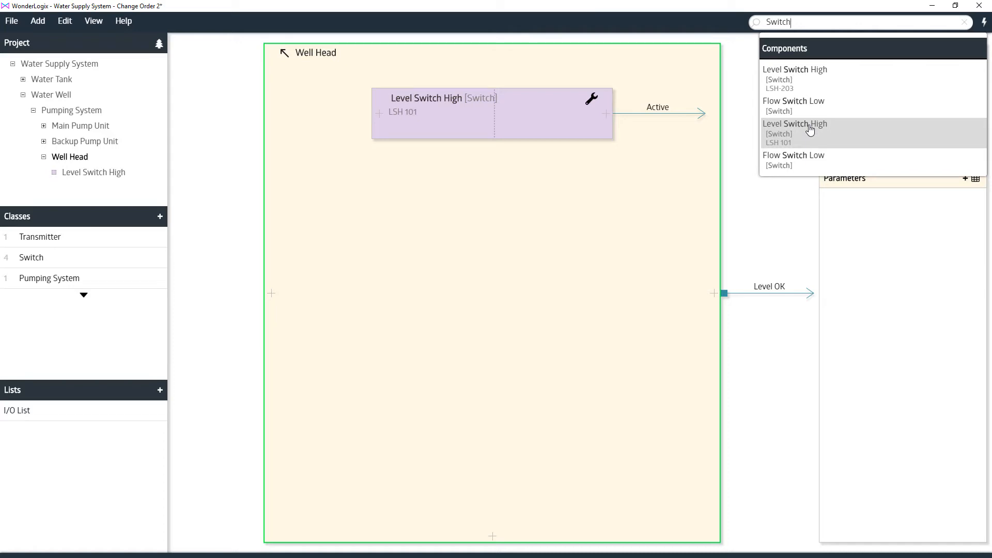
Search components by the partial tag numbers 20 and 10, previewing the location of the matching level switches
double_click(784, 23)
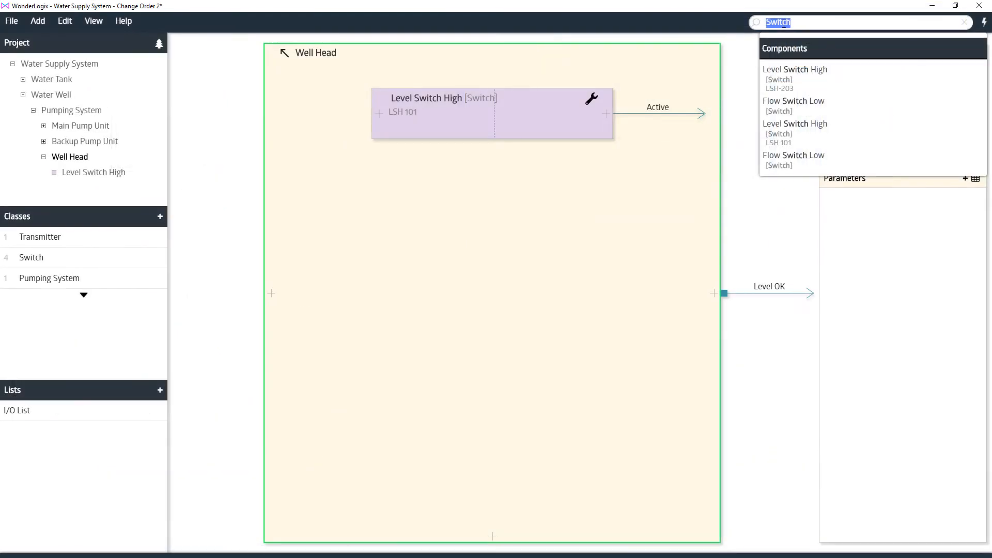
type("20")
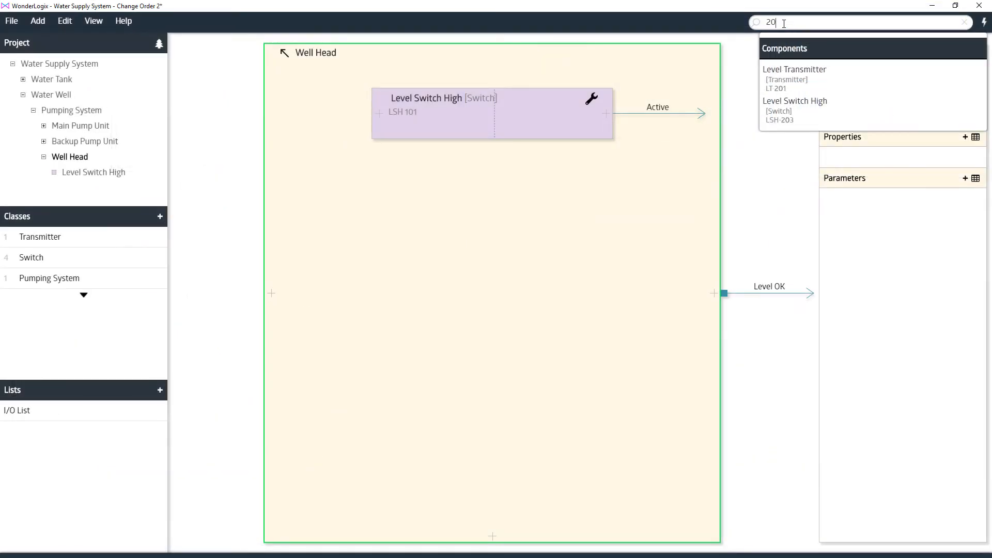
mouse_move(789, 94)
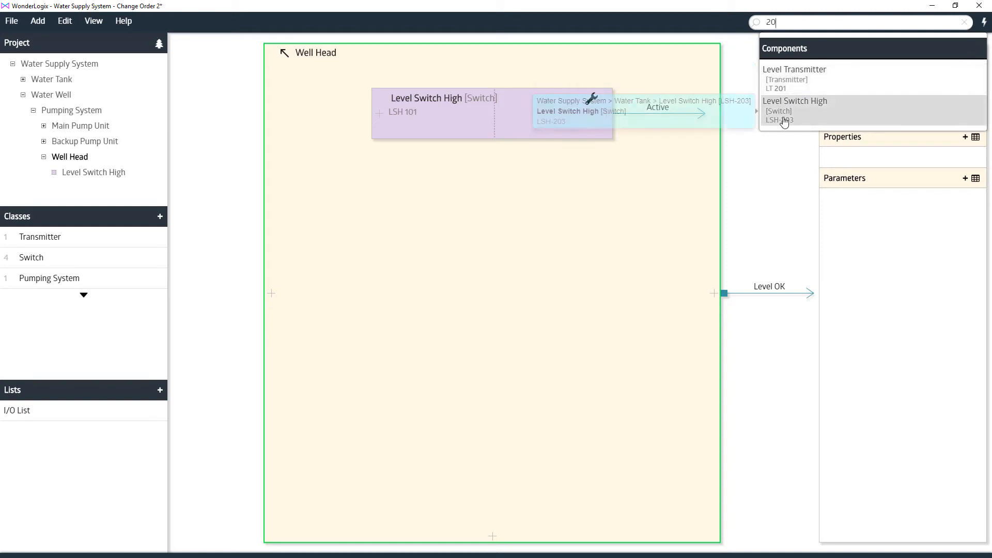
double_click(767, 23)
type("10")
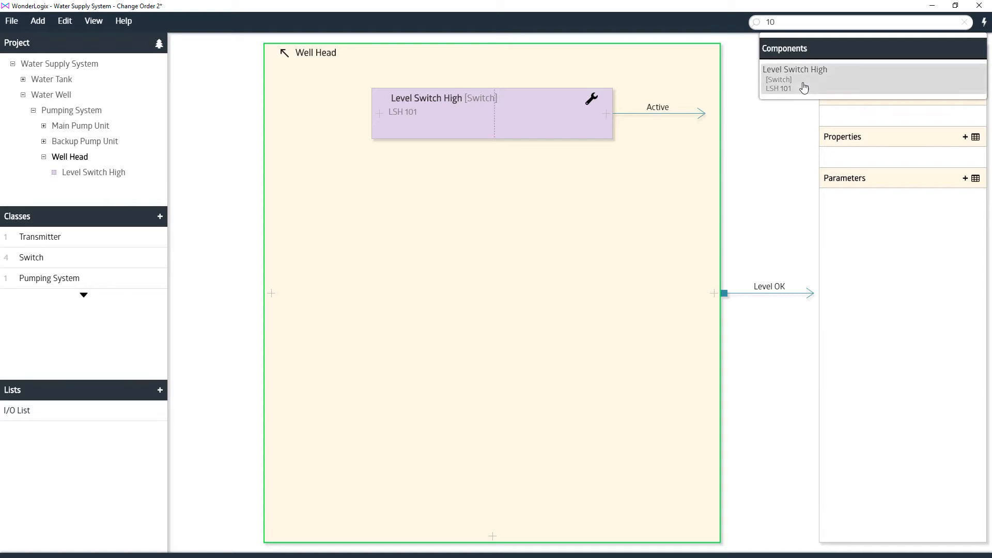
mouse_move(804, 87)
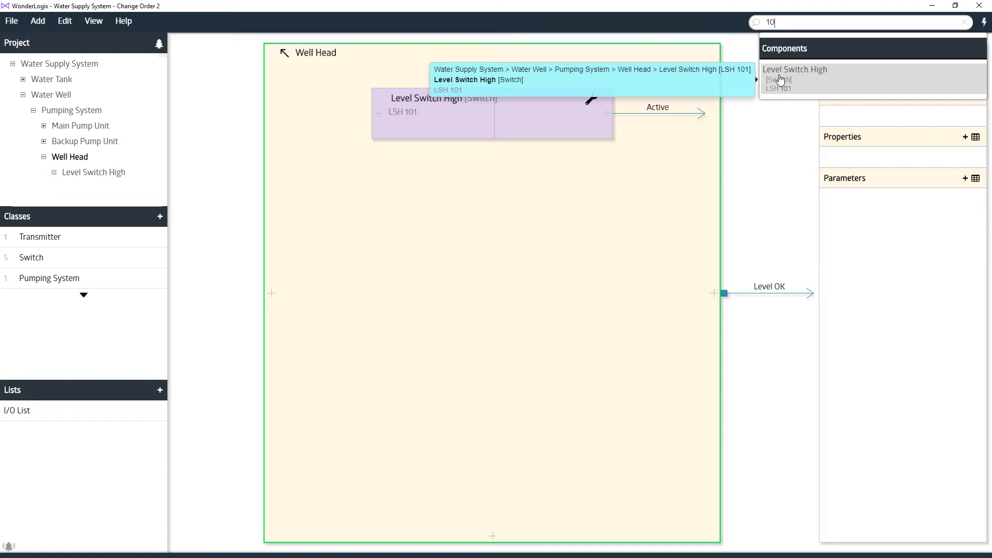
Search the project for "Level", go to the Maximum Level property, and clear the search
key("BackSpace")
type("Level")
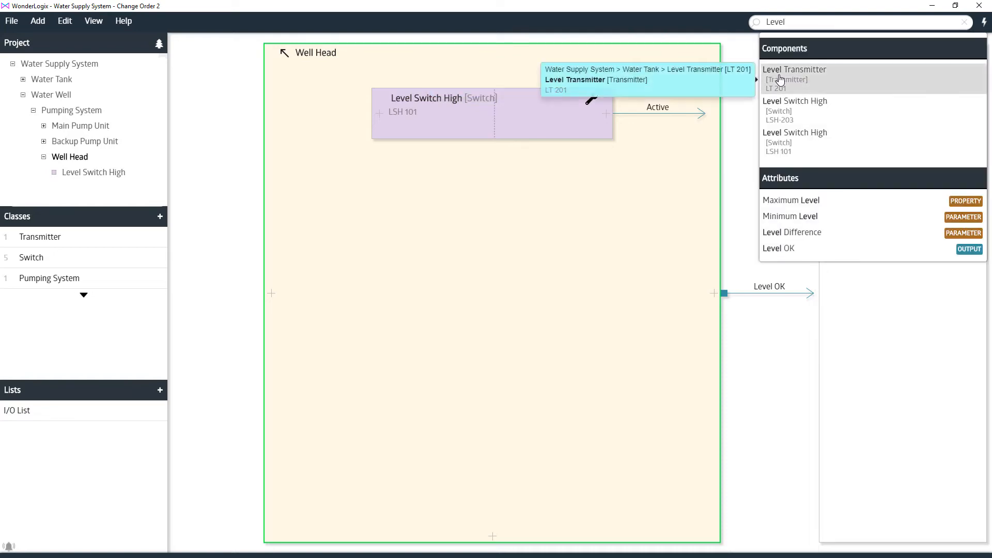
left_click(791, 205)
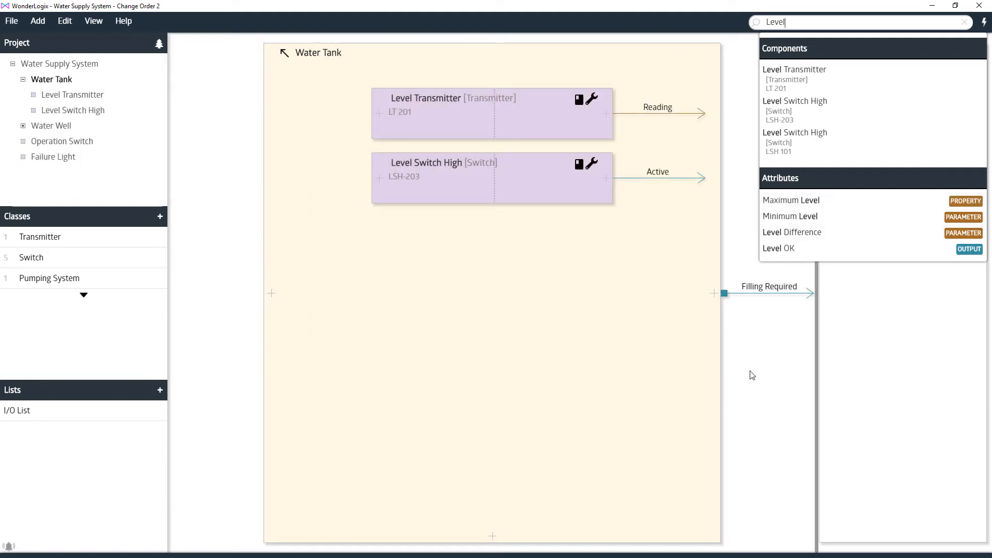
left_click(963, 24)
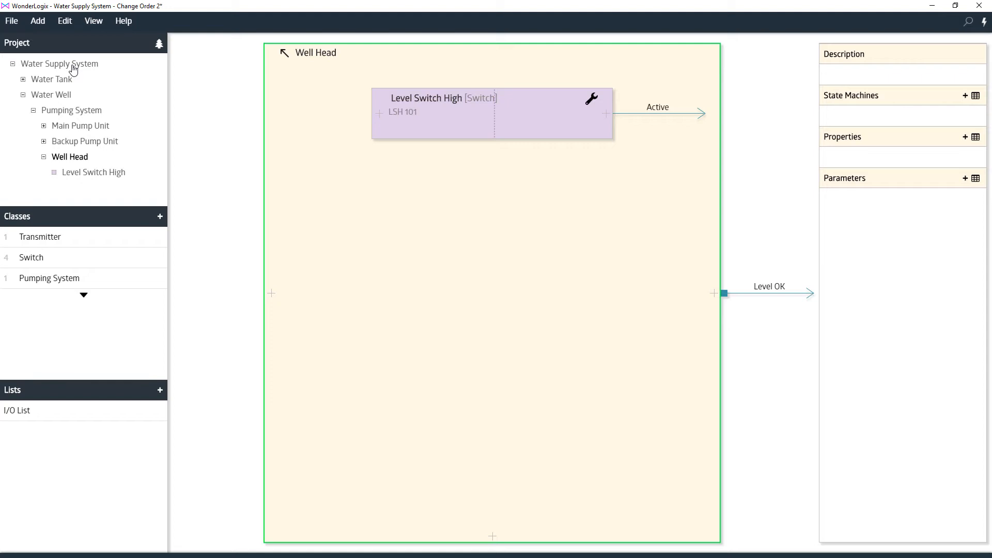
Add a single Switch class instance named Operation Switch to the Water Supply System
left_click(73, 65)
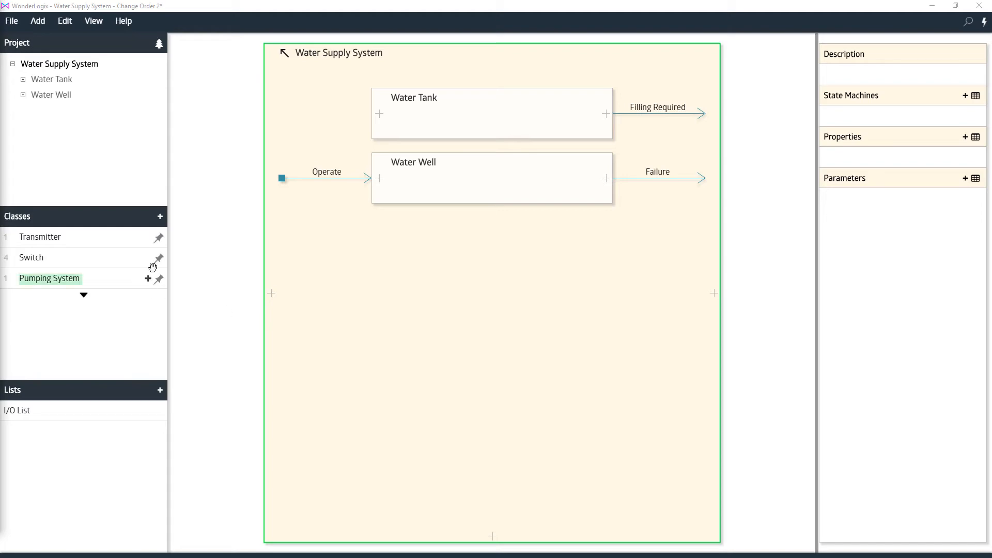
left_click(148, 258)
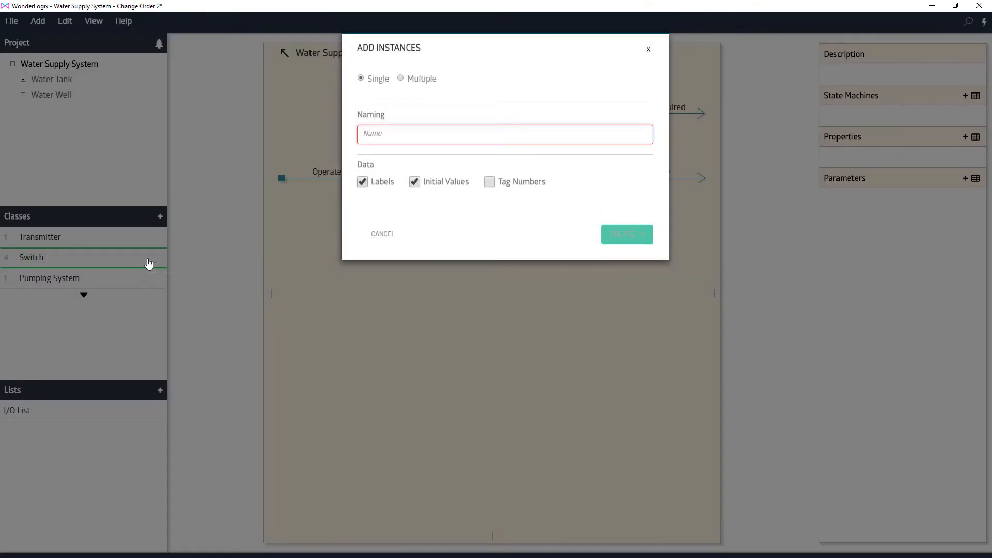
type("Operat")
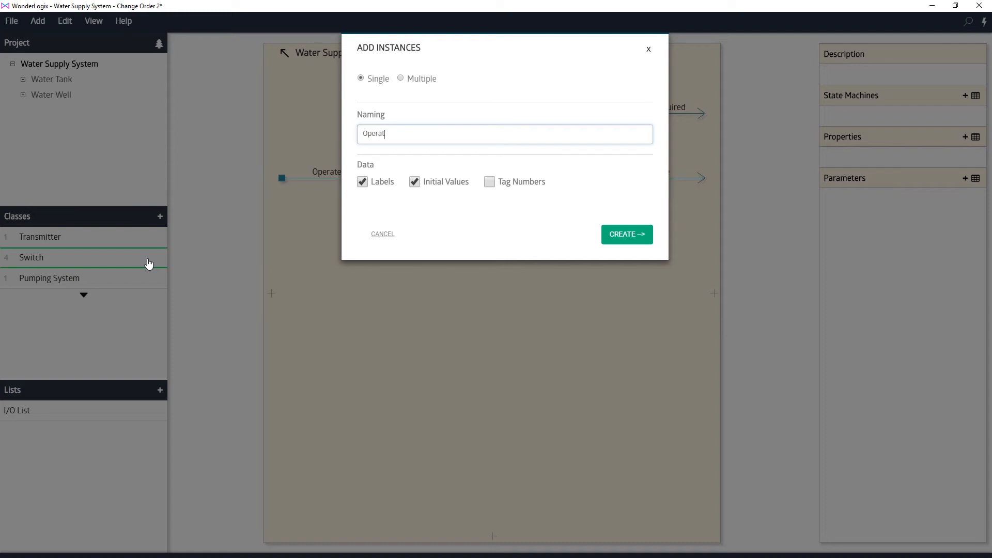
type("ion Switch")
left_click(613, 241)
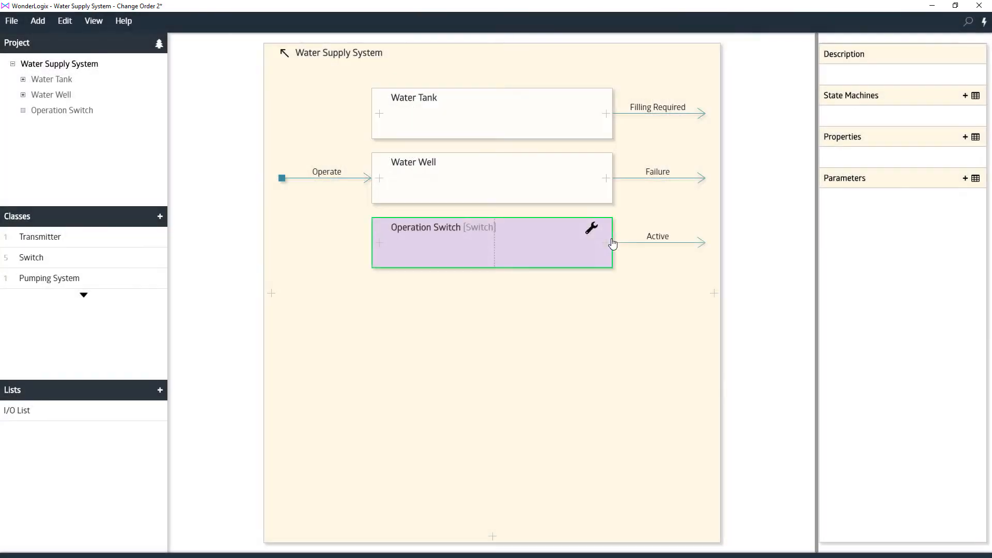
Assign the tag SW-001 to the Operation Switch and save the component details
double_click(438, 229)
left_click(68, 99)
type("SW-001")
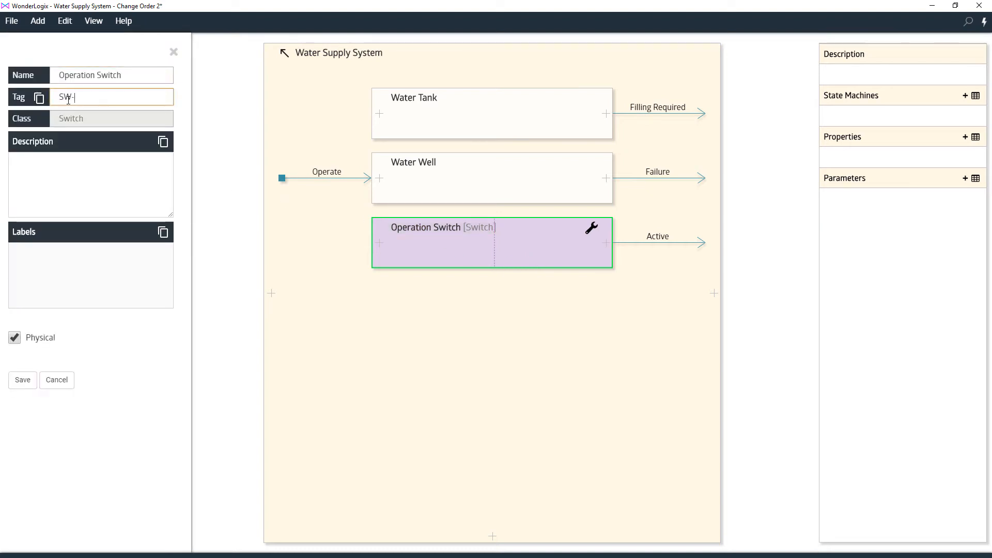
left_click(23, 380)
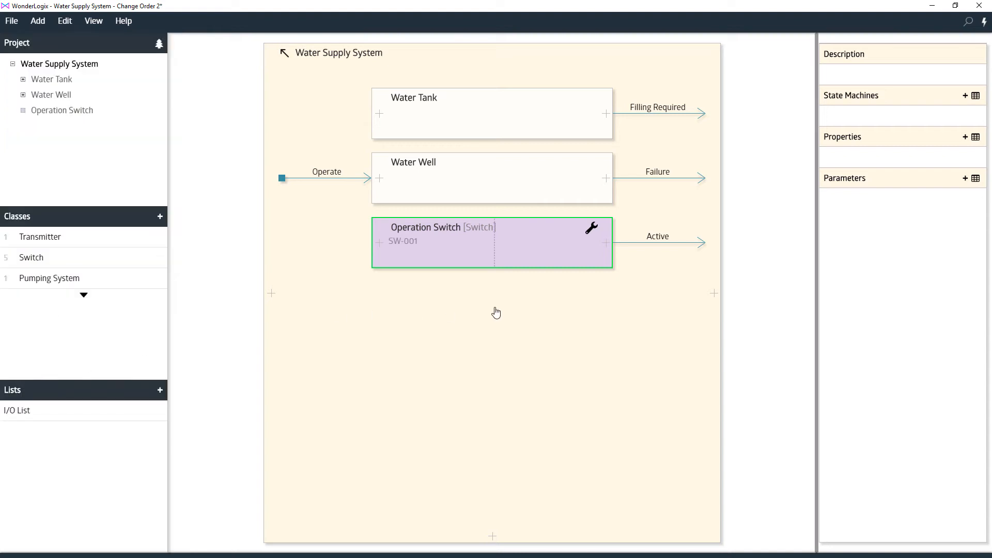
Create a Water Supply System property named Operation Conditions
left_click(965, 137)
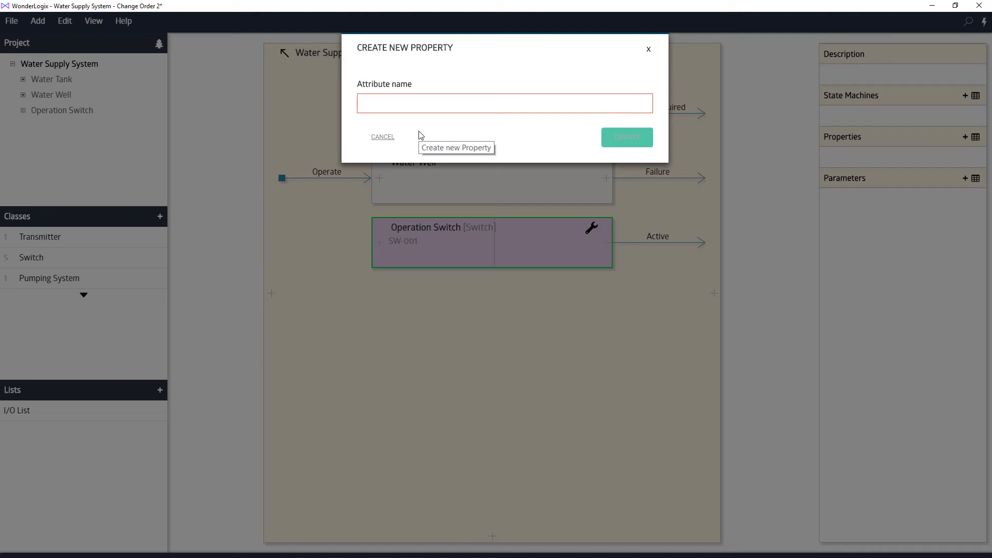
type("Operation Conditions")
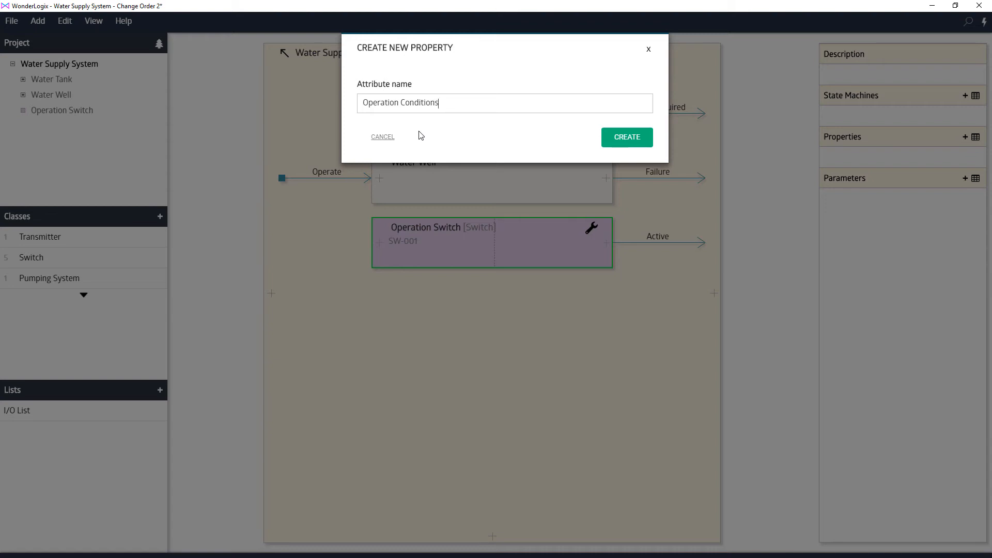
left_click(618, 139)
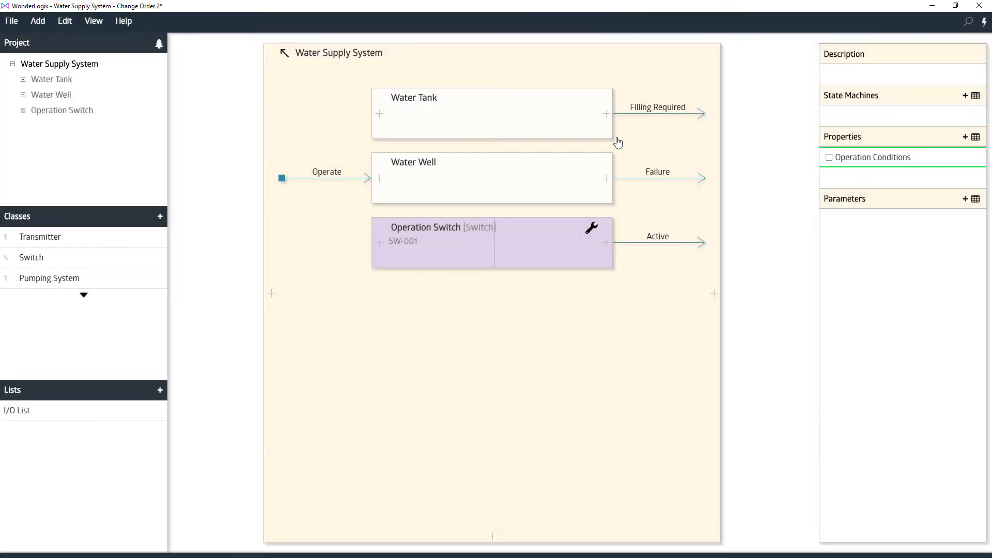
Define the Operation Conditions rule so that Water Supply System sets it only while Operation Switch is Active
left_click(828, 157)
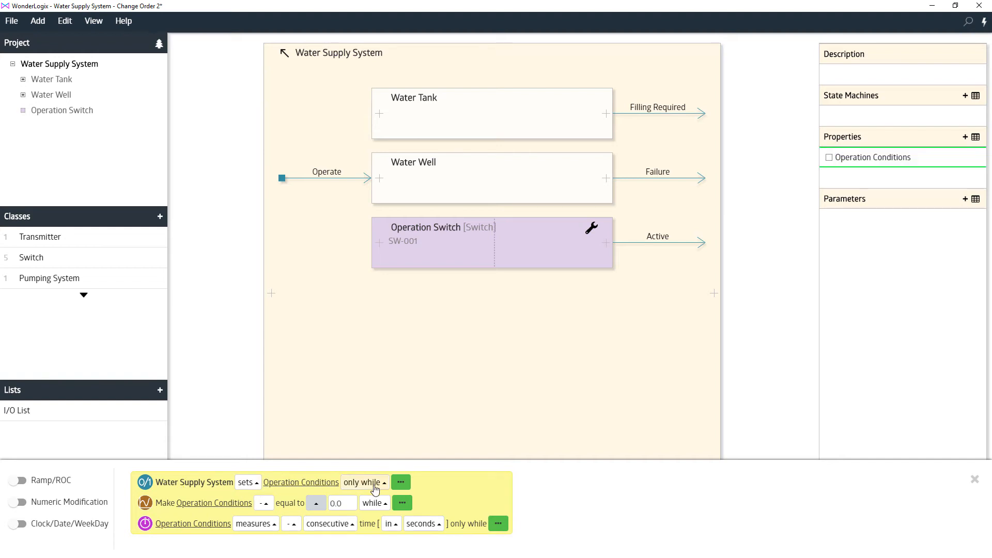
left_click(400, 481)
left_click(457, 484)
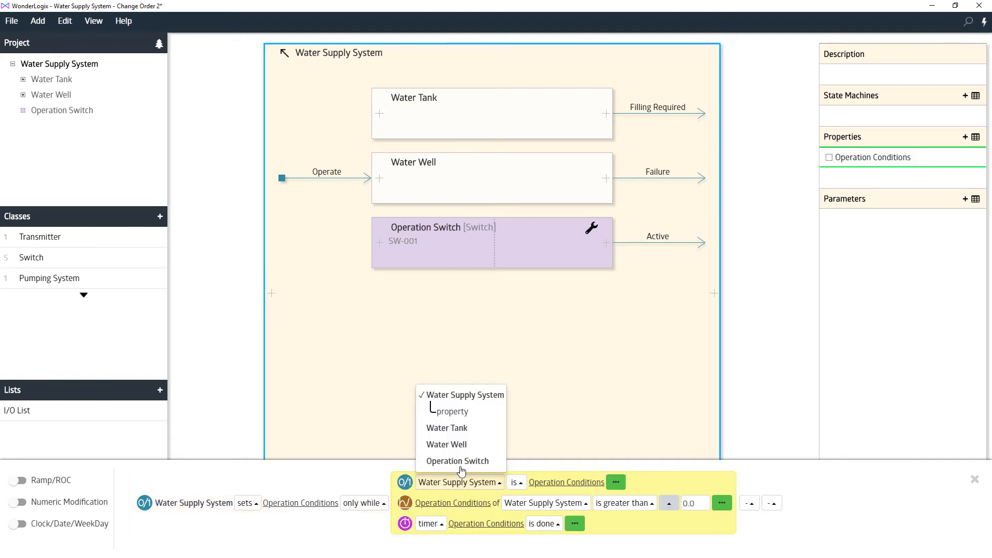
left_click(458, 461)
left_click(500, 483)
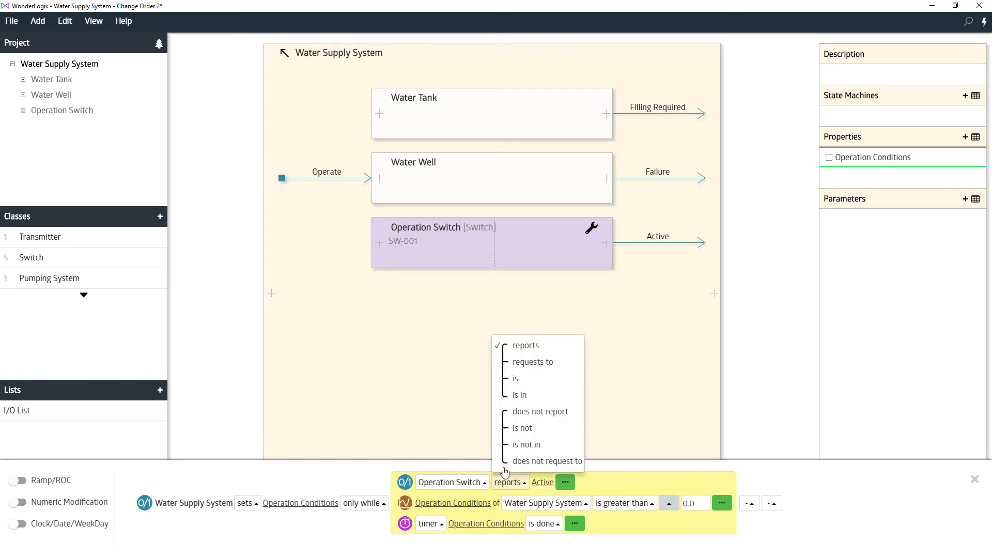
left_click(517, 387)
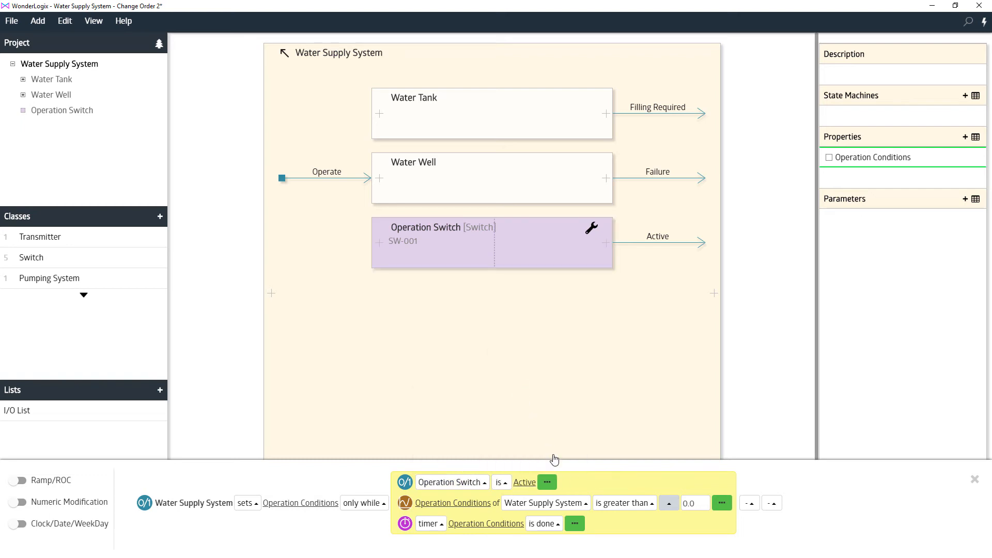
left_click(546, 484)
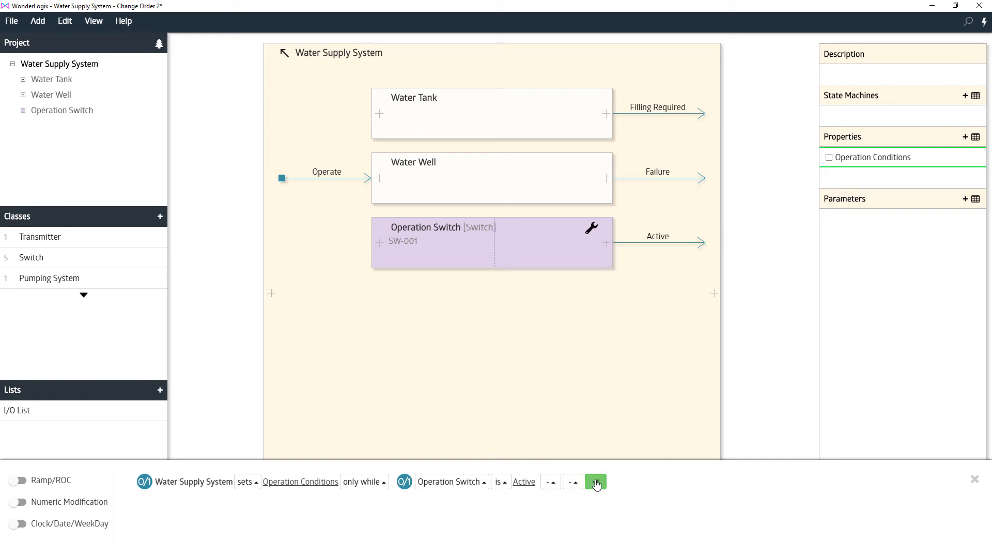
left_click(596, 482)
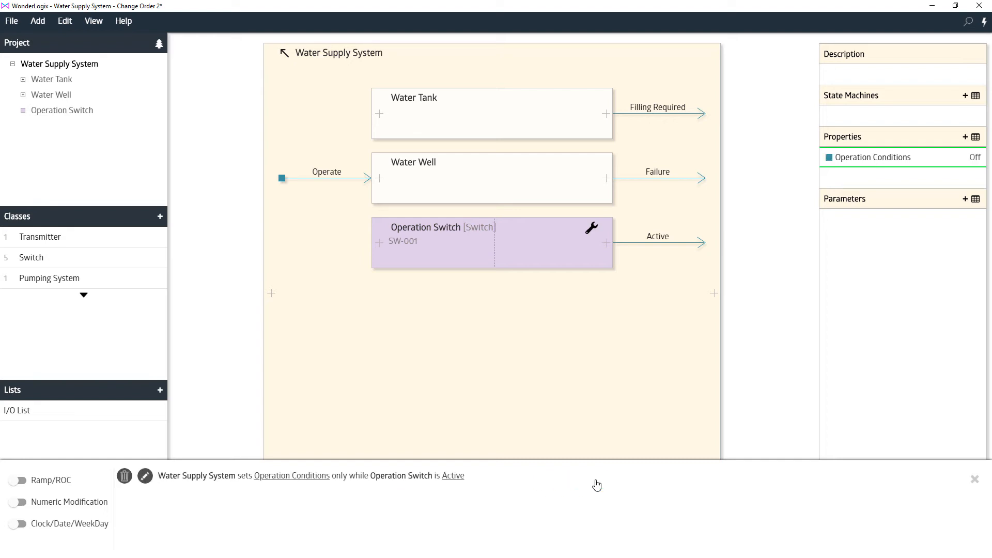
left_click(438, 403)
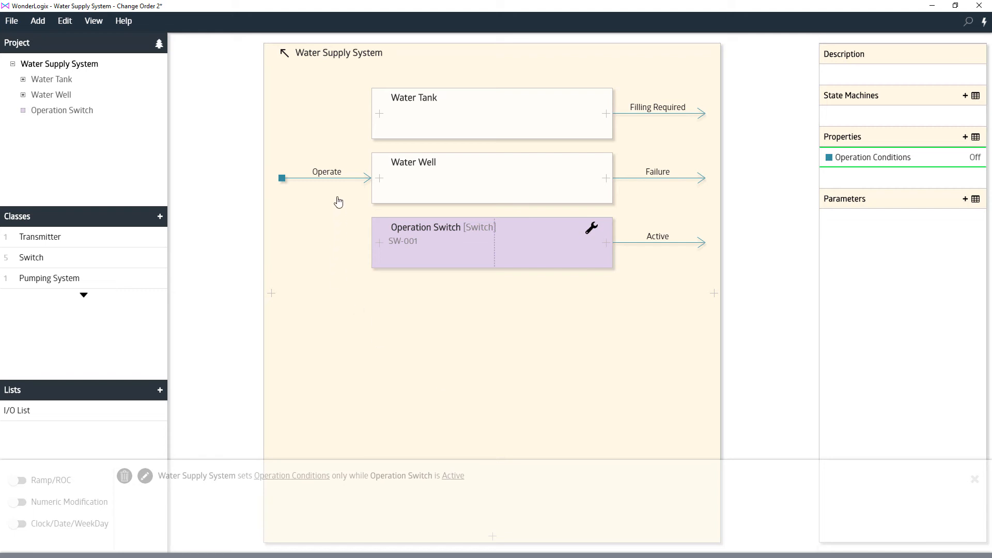
Extend the Water Well's Operate rule with an additional "and" condition requiring that property Operation Conditions is set
mouse_move(330, 174)
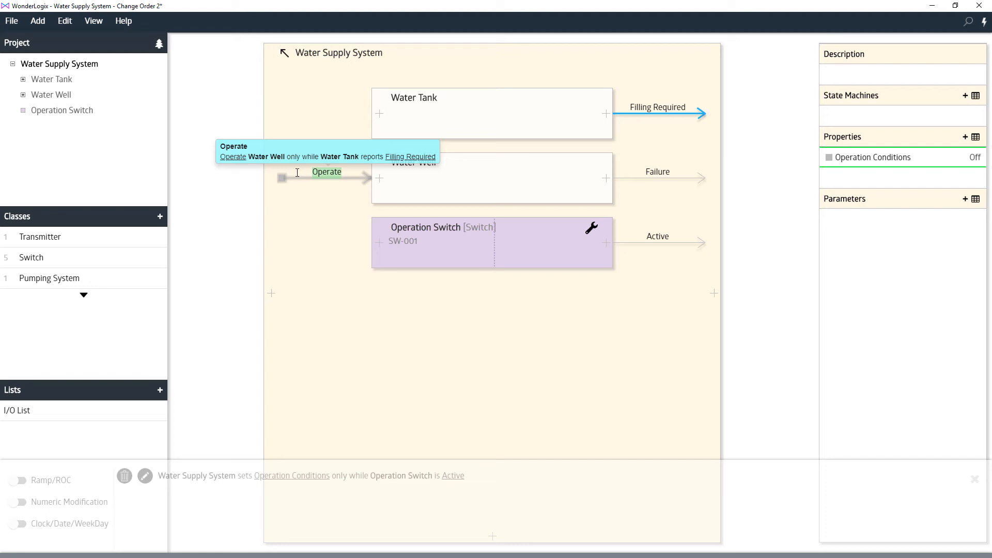
left_click(282, 178)
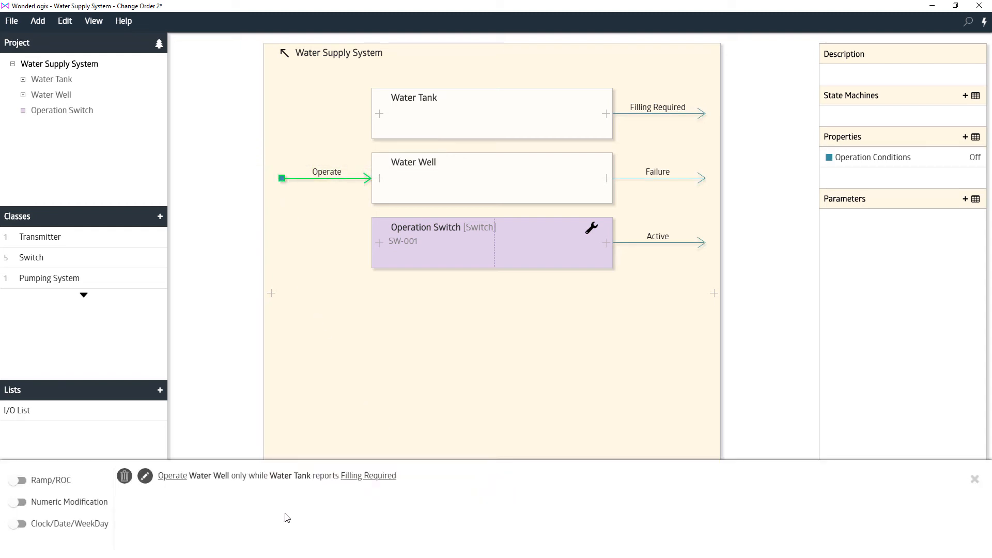
left_click(145, 475)
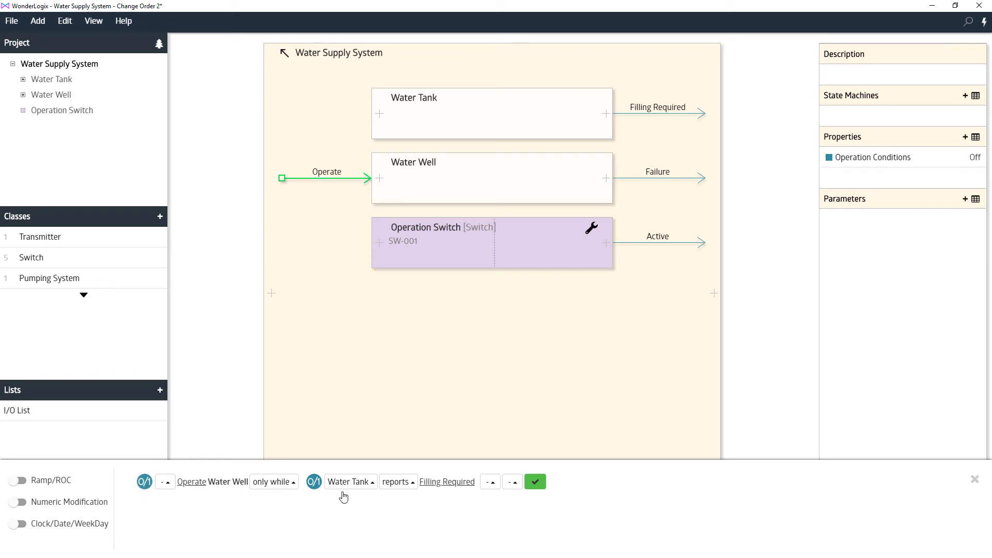
left_click(516, 486)
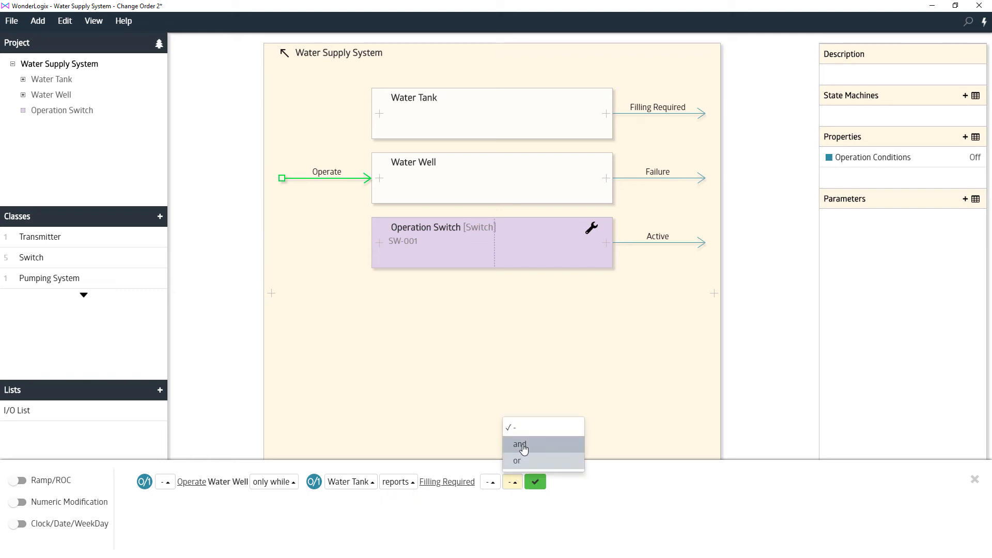
left_click(521, 444)
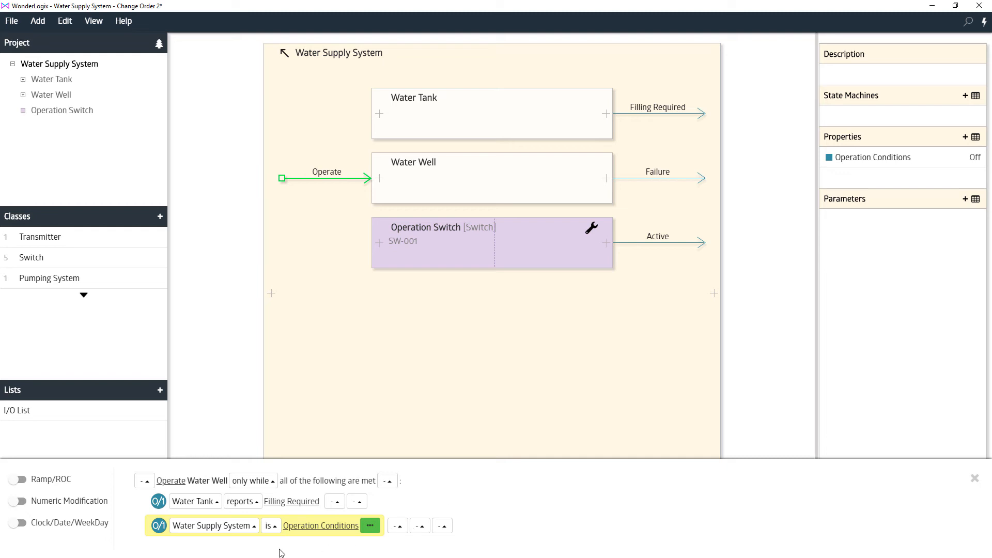
left_click(204, 531)
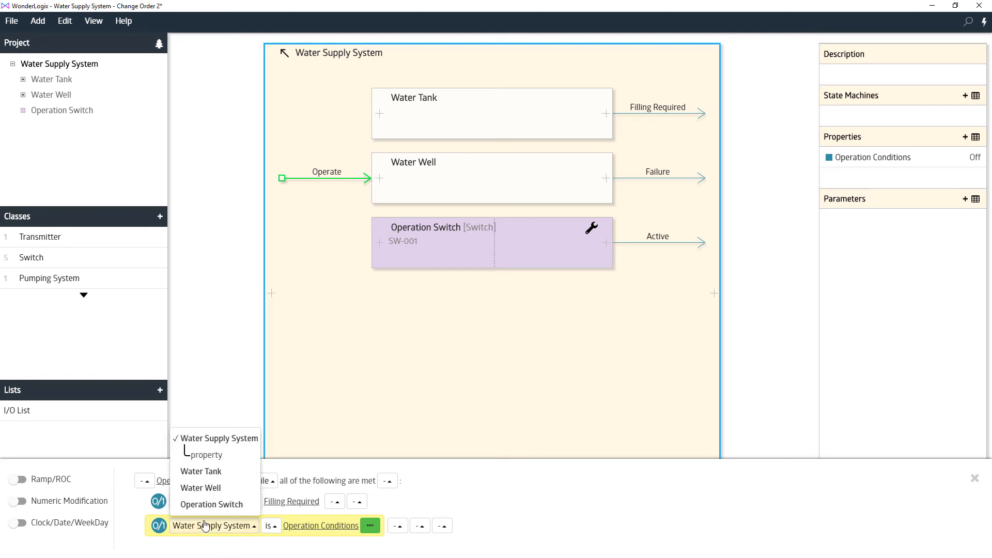
left_click(208, 457)
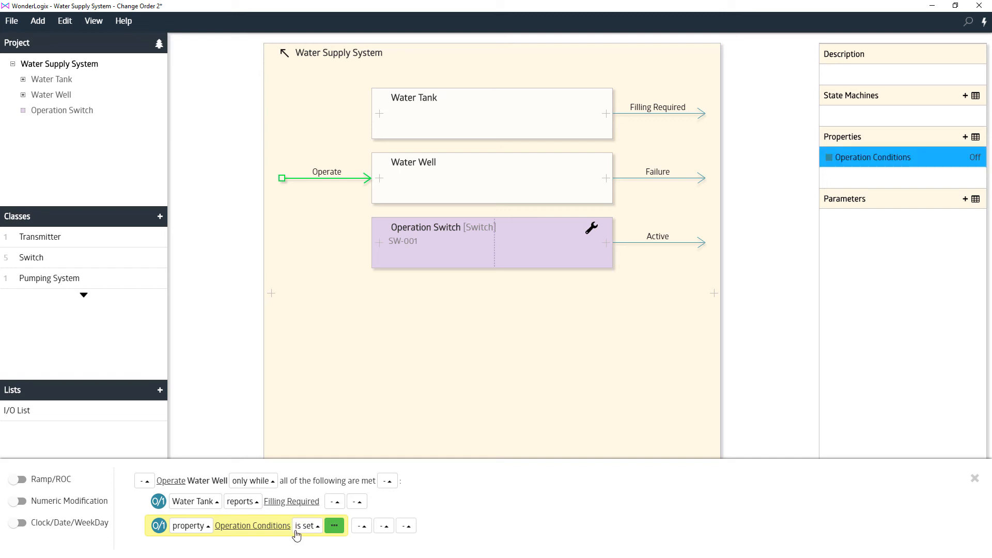
left_click(327, 526)
left_click(406, 525)
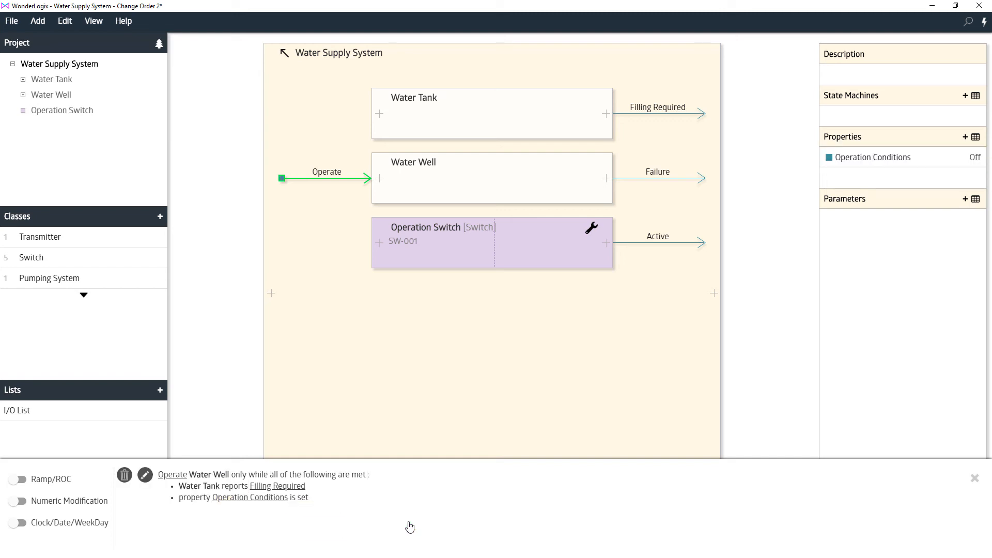
left_click(975, 480)
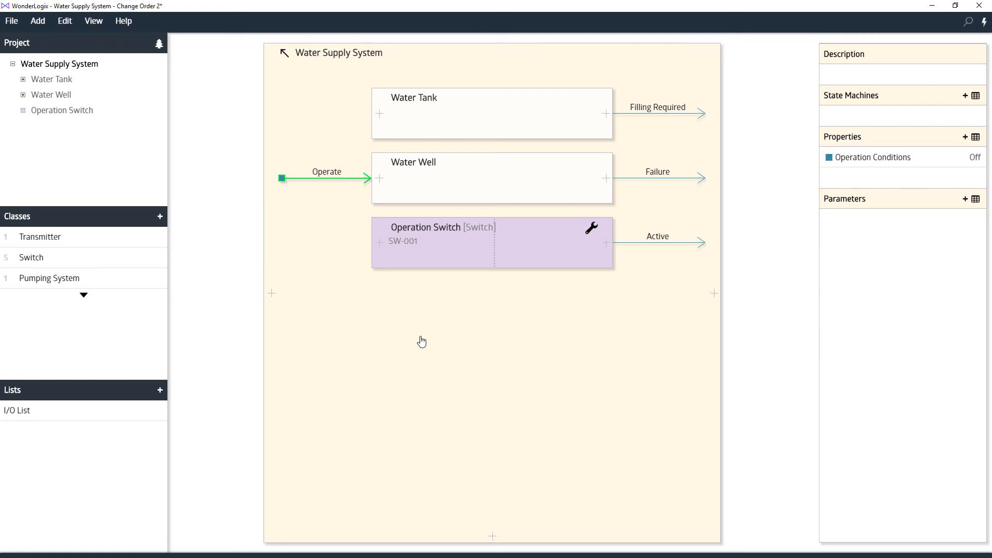
Add a physical component named Failure Light to the Water Supply System
right_click(361, 340)
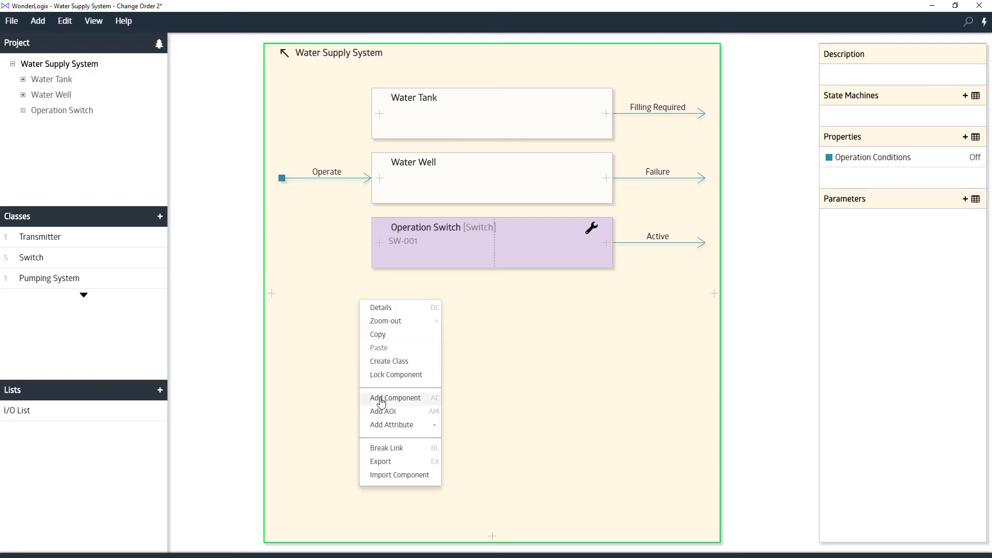
left_click(381, 401)
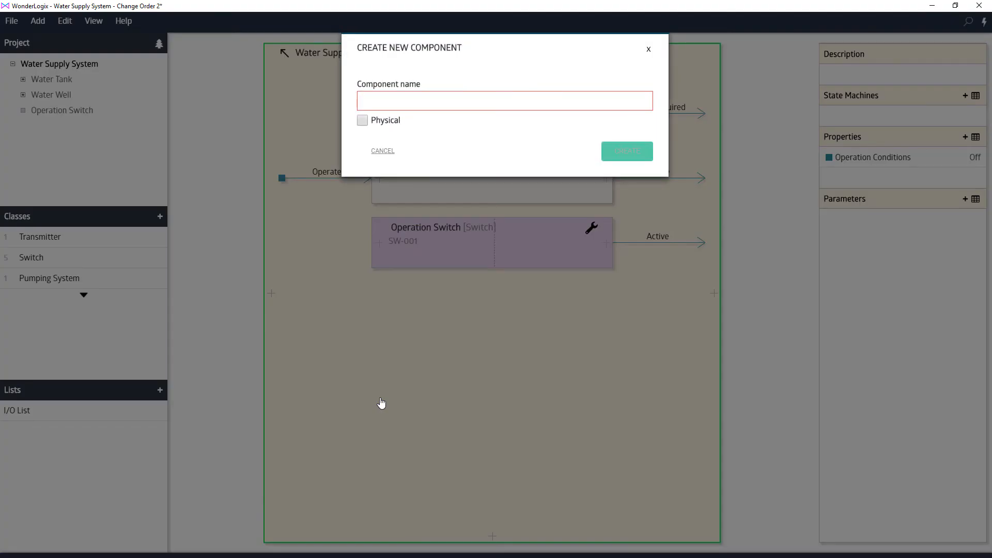
type("Failure Light")
key("Tab")
key("space")
key("Return")
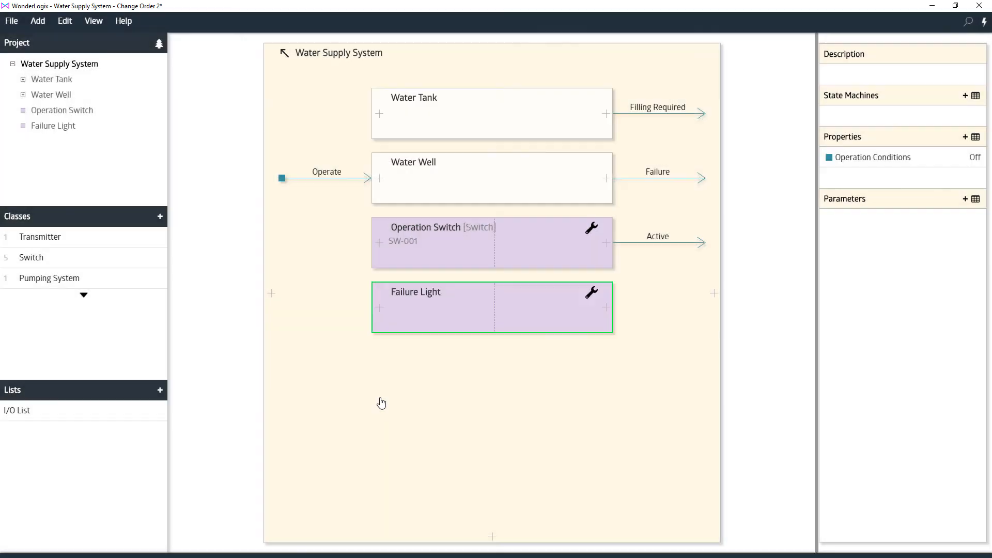
Assign the tag XL-002 to the Failure Light and save the component details
double_click(437, 292)
left_click(78, 104)
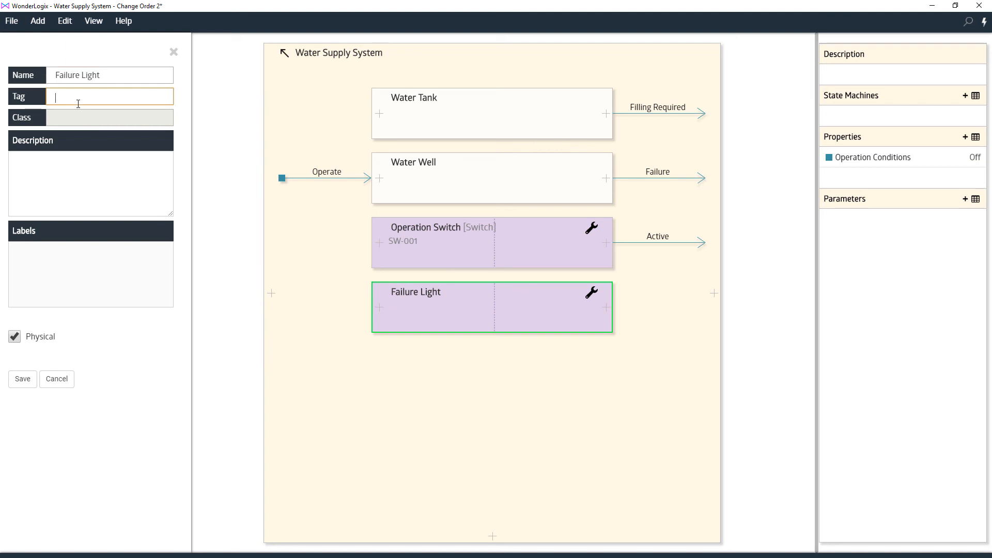
type("XL-002")
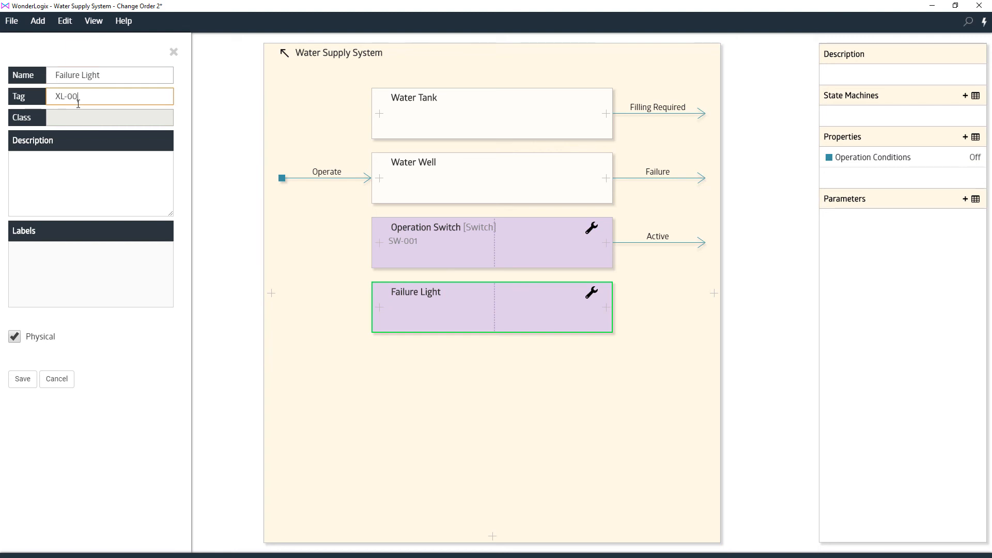
left_click(22, 379)
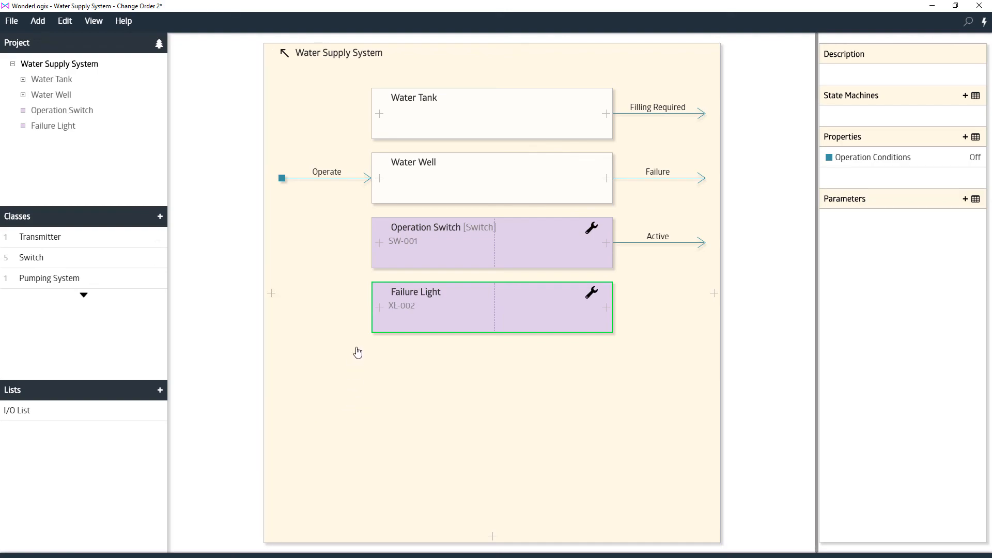
Create an input named Illuminate on the Failure Light component
left_click(377, 313)
type("Illuminate")
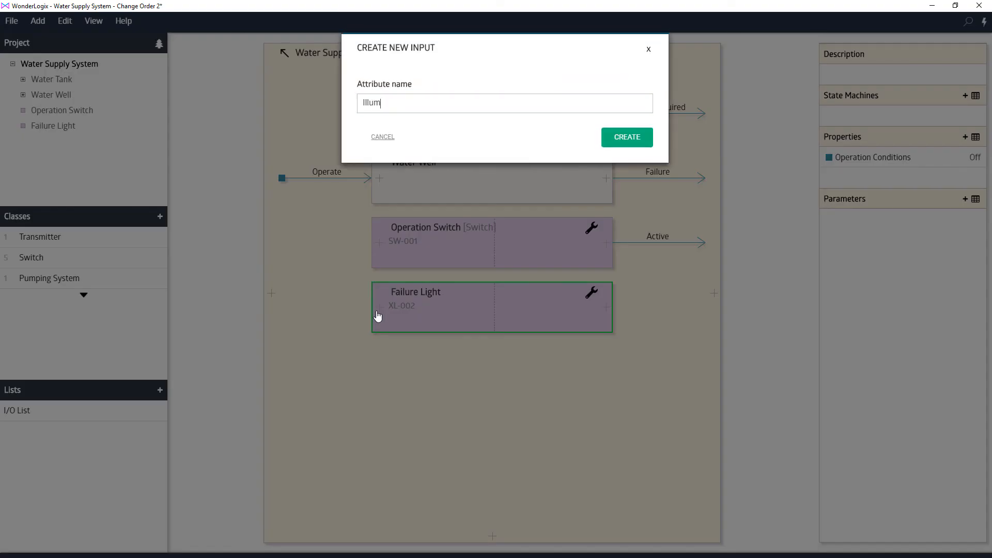
key("Return")
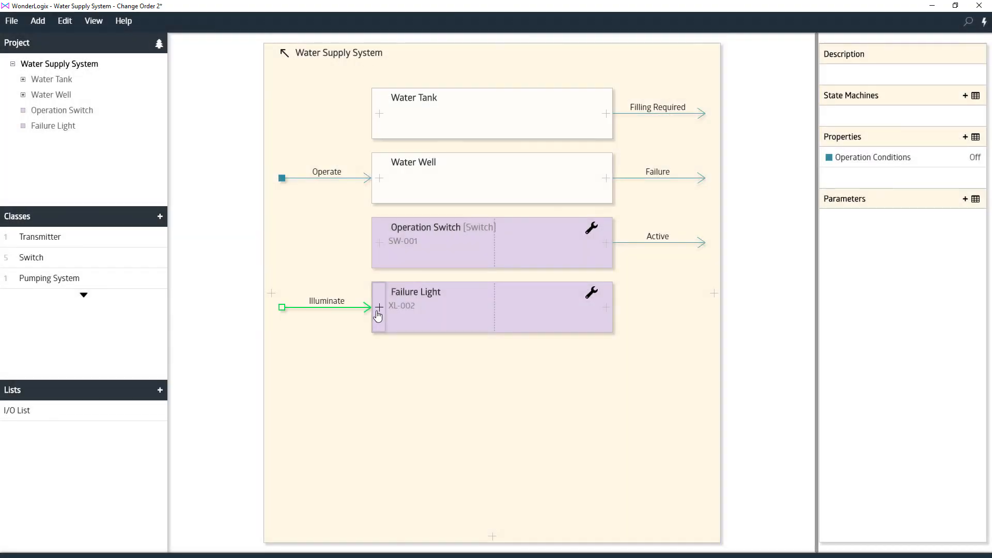
Define the Illuminate rule so that Failure Light is illuminated only while Water Well reports Failure
left_click(282, 308)
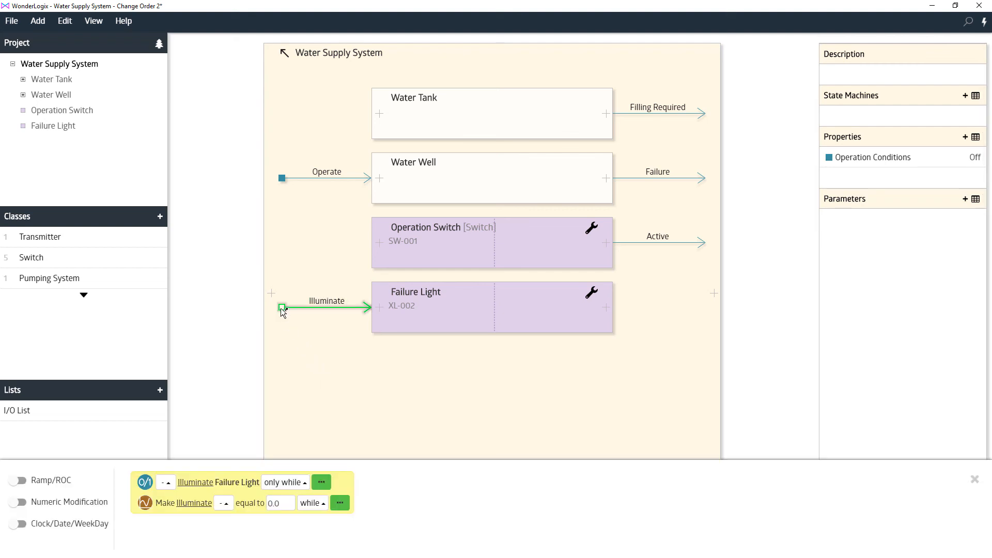
left_click(321, 482)
left_click(356, 484)
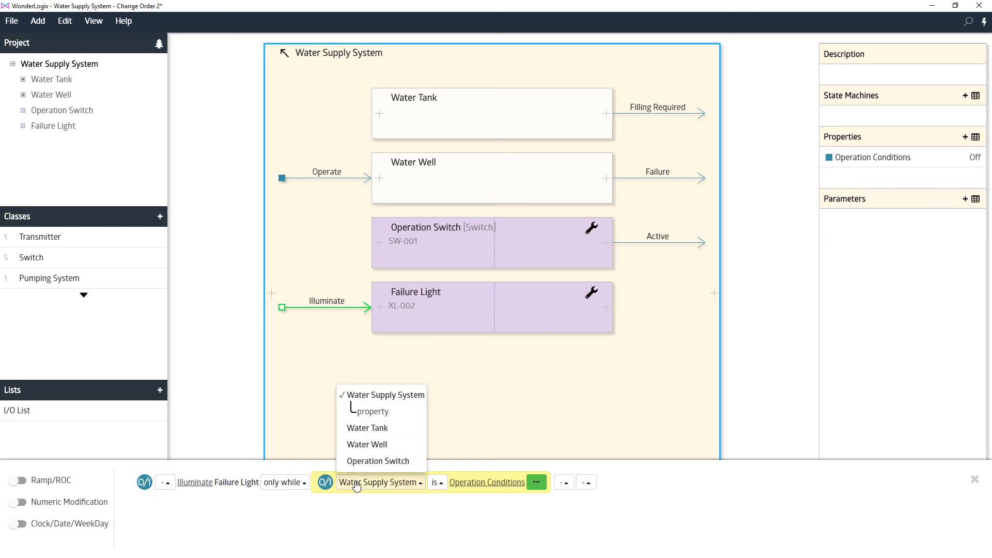
left_click(366, 444)
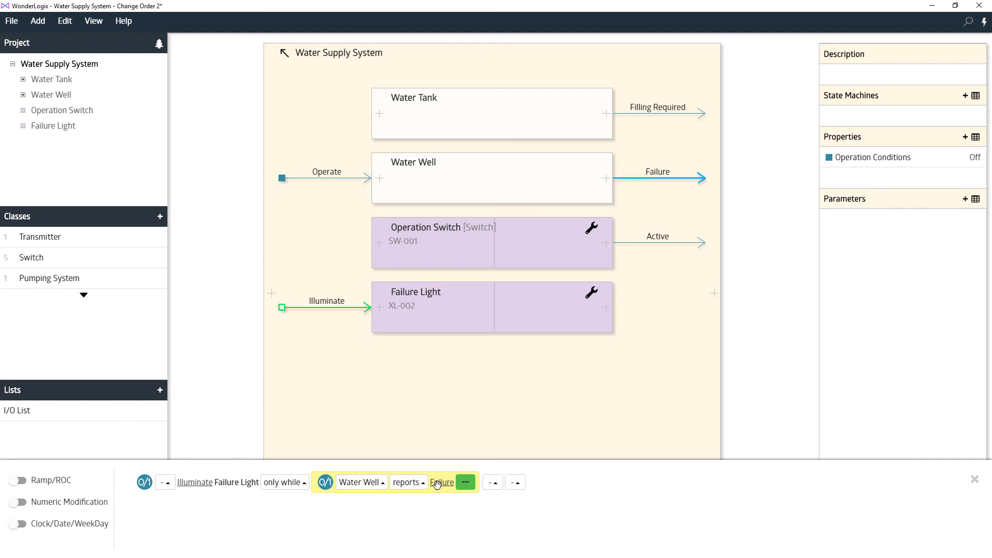
left_click(471, 488)
left_click(512, 484)
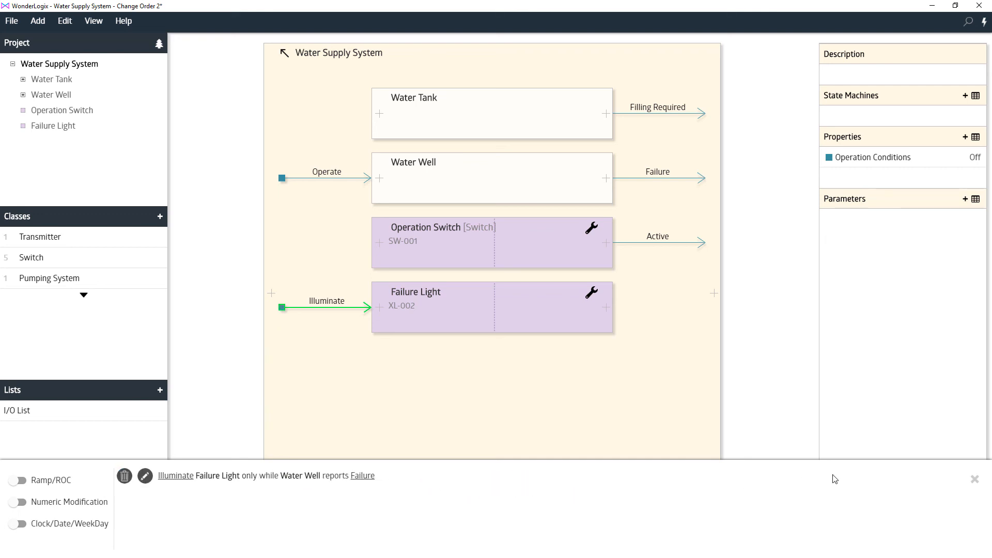
left_click(974, 479)
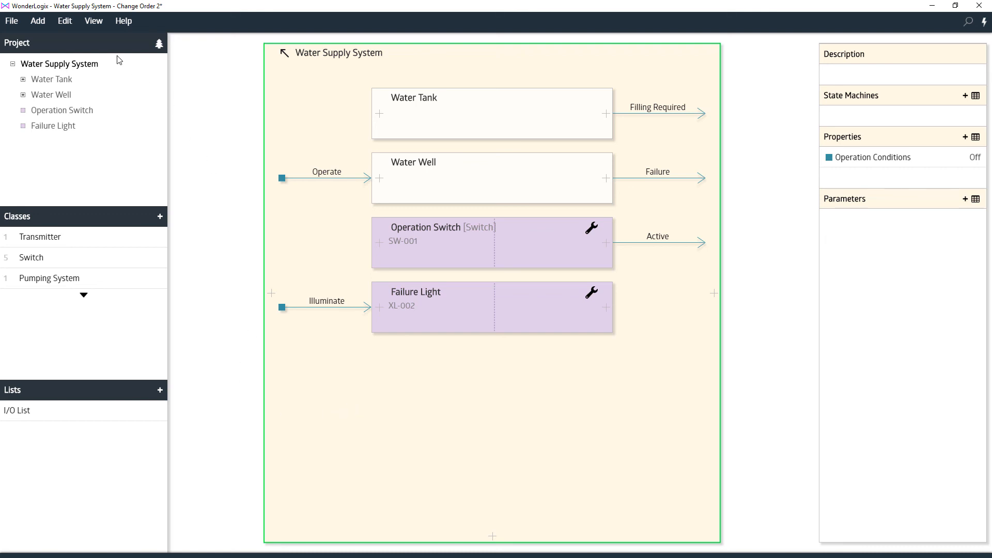
Switch the project out of Navigation Mode for a look, and return it to Navigation Mode
left_click(12, 23)
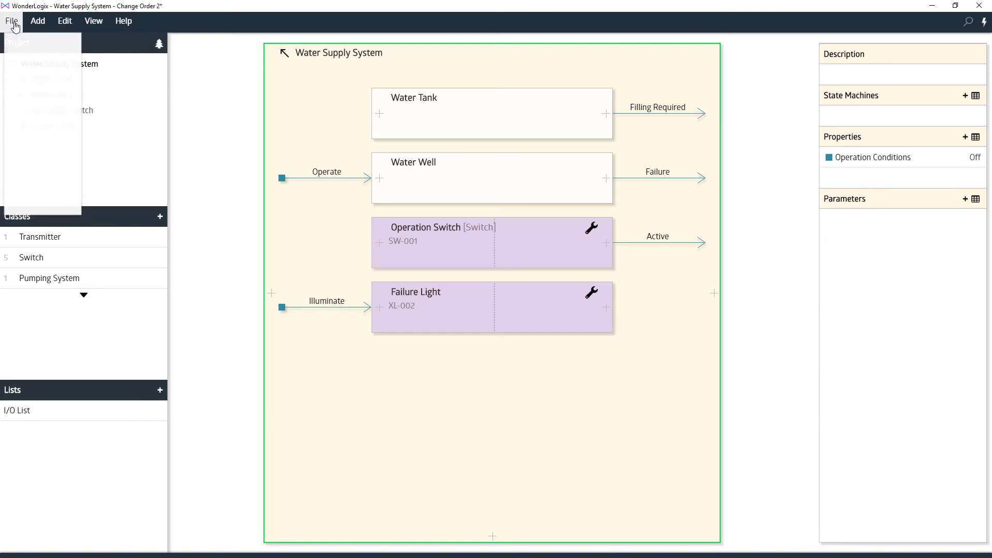
left_click(29, 126)
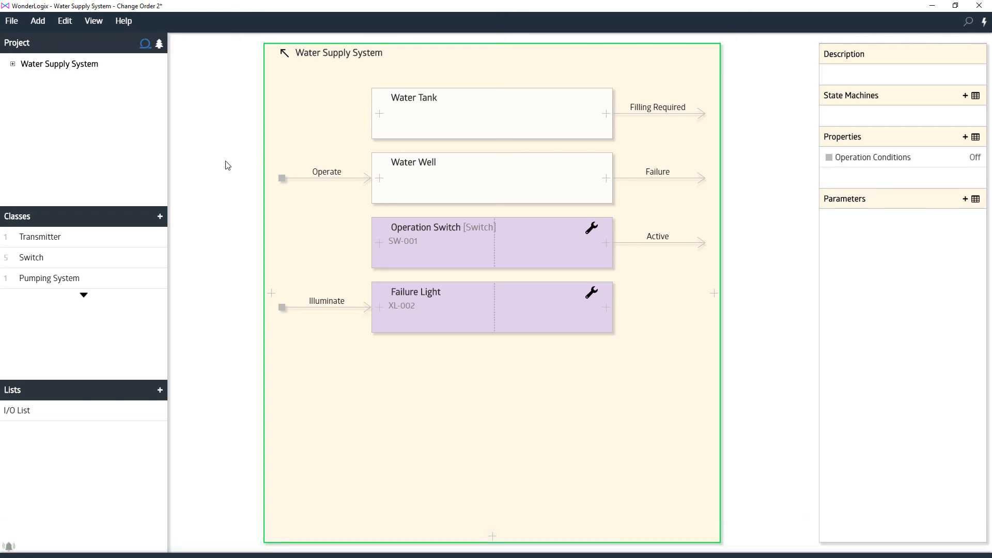
left_click(146, 49)
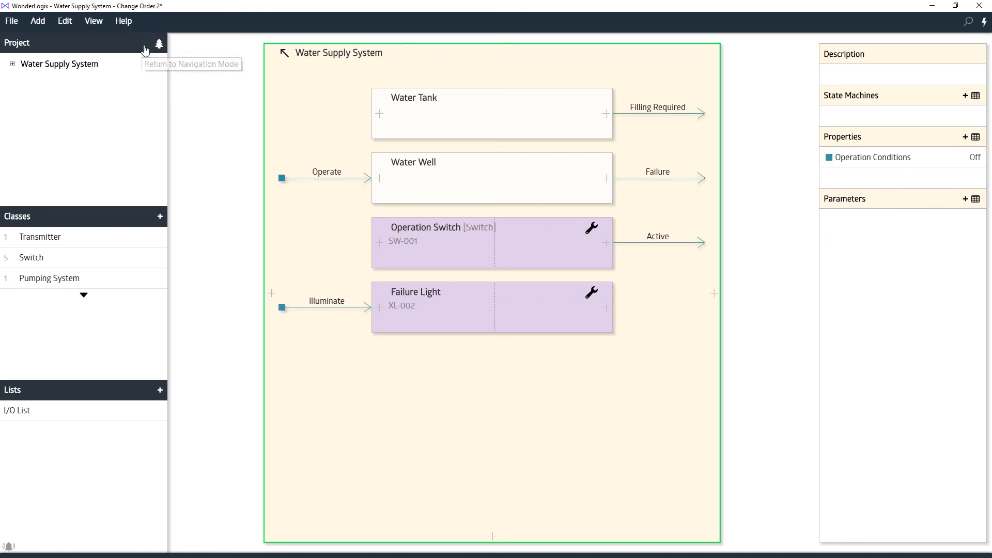